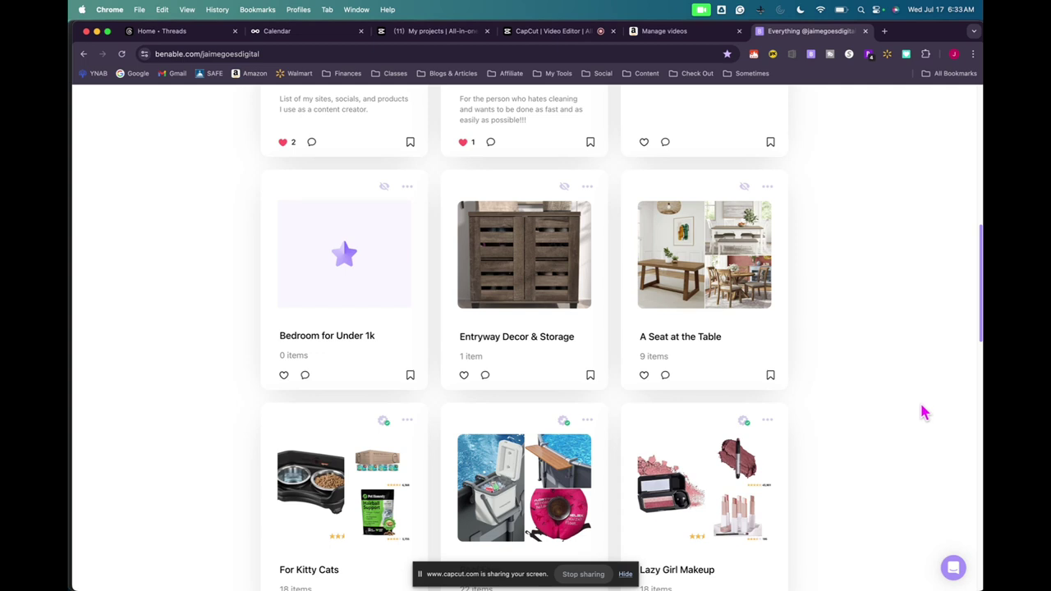
Open the For Kitty Cats list from the profile and review its Feeding & Water section and recommendations
scroll(923, 413, "down", 5)
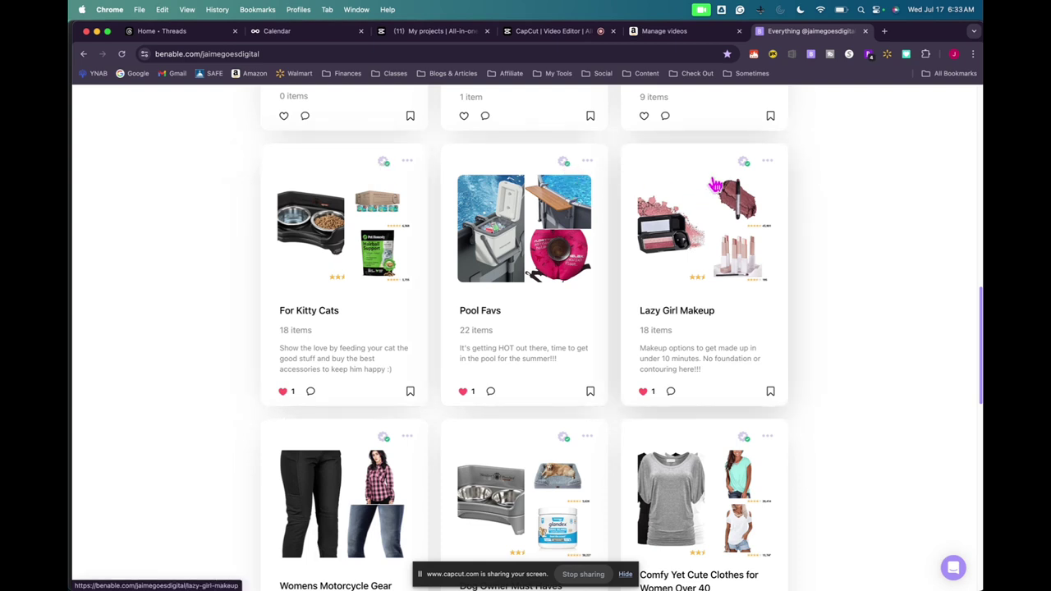
left_click(361, 335)
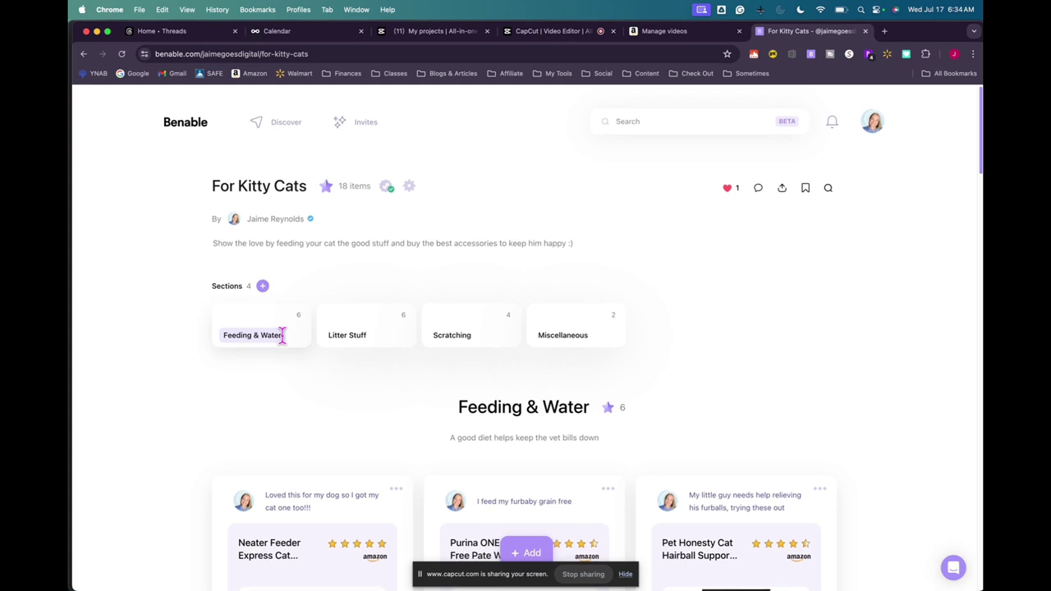
scroll(540, 347, "down", 2)
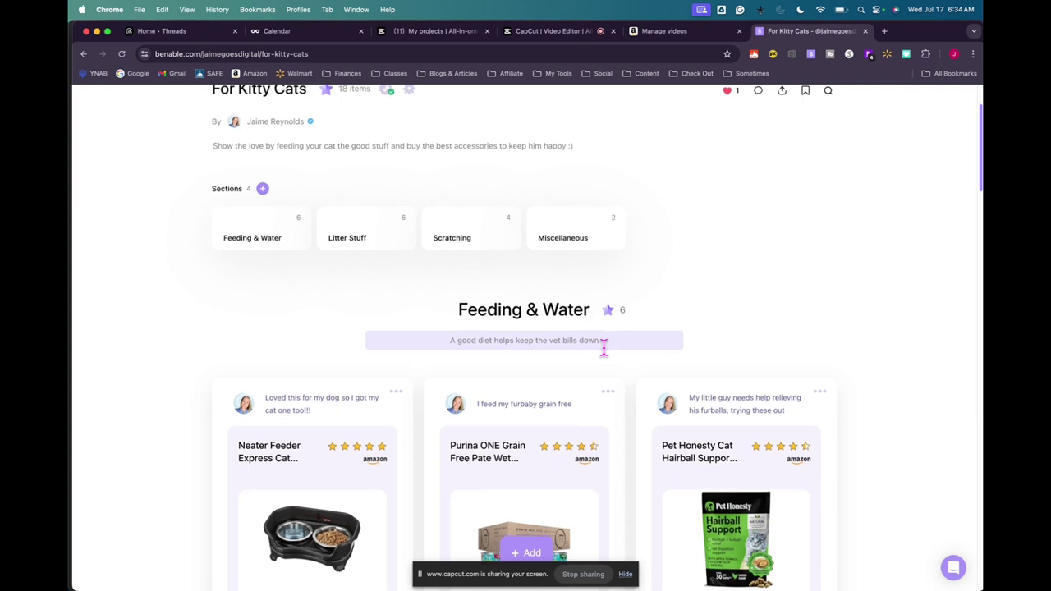
scroll(604, 348, "down", 4)
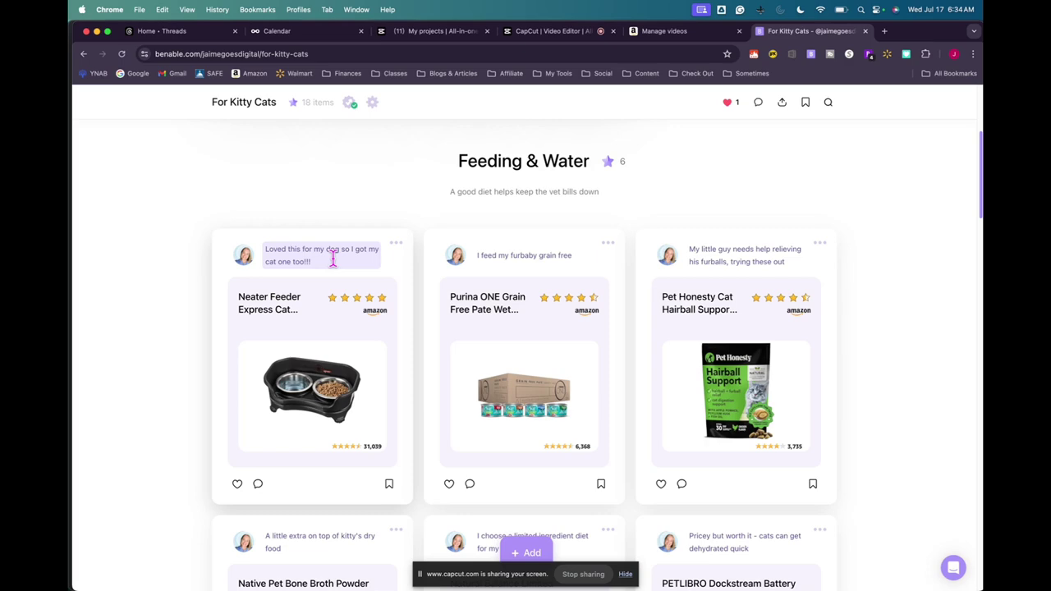
scroll(334, 267, "down", 3)
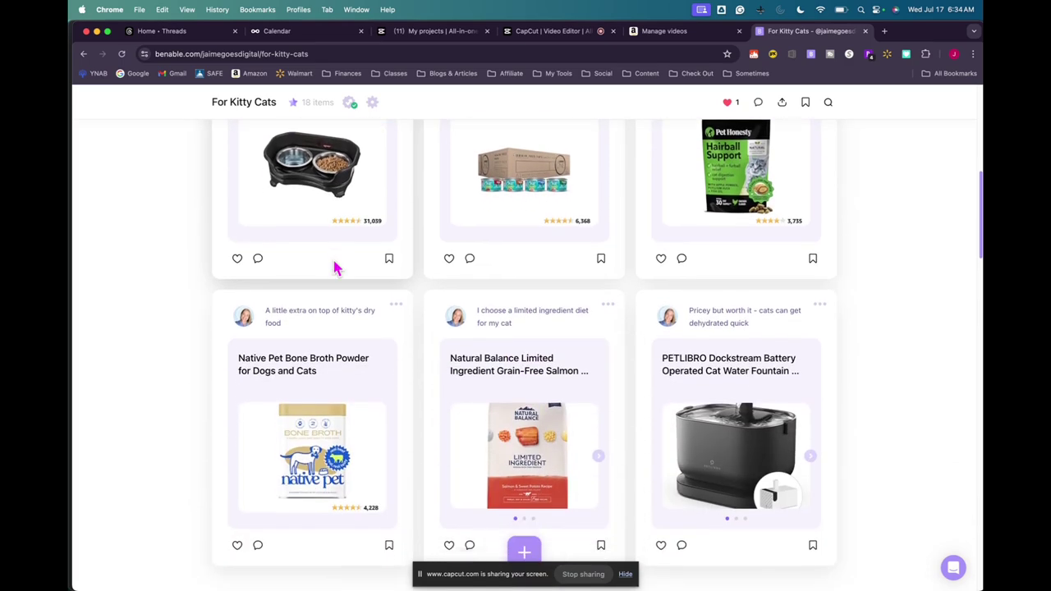
scroll(335, 268, "up", 6)
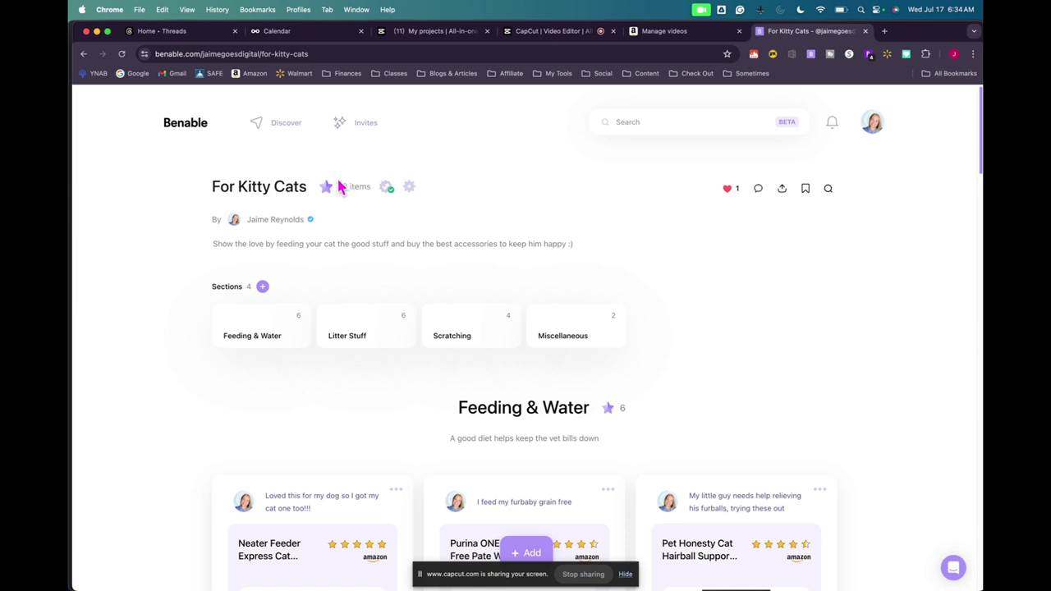
Open the Discover page and browse its Trending lists and suggested creators to follow
left_click(286, 124)
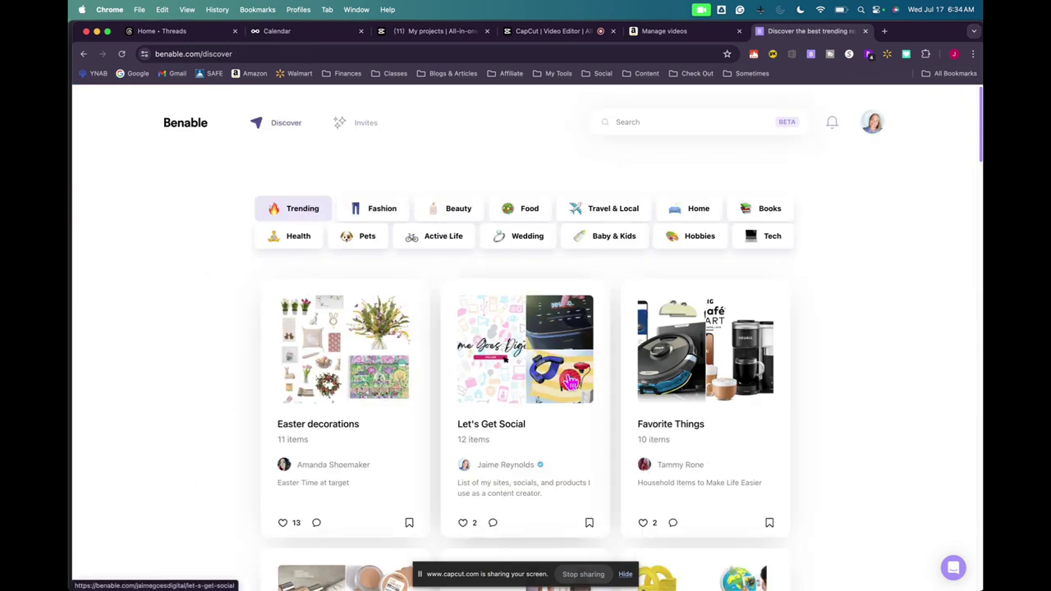
scroll(500, 406, "down", 2)
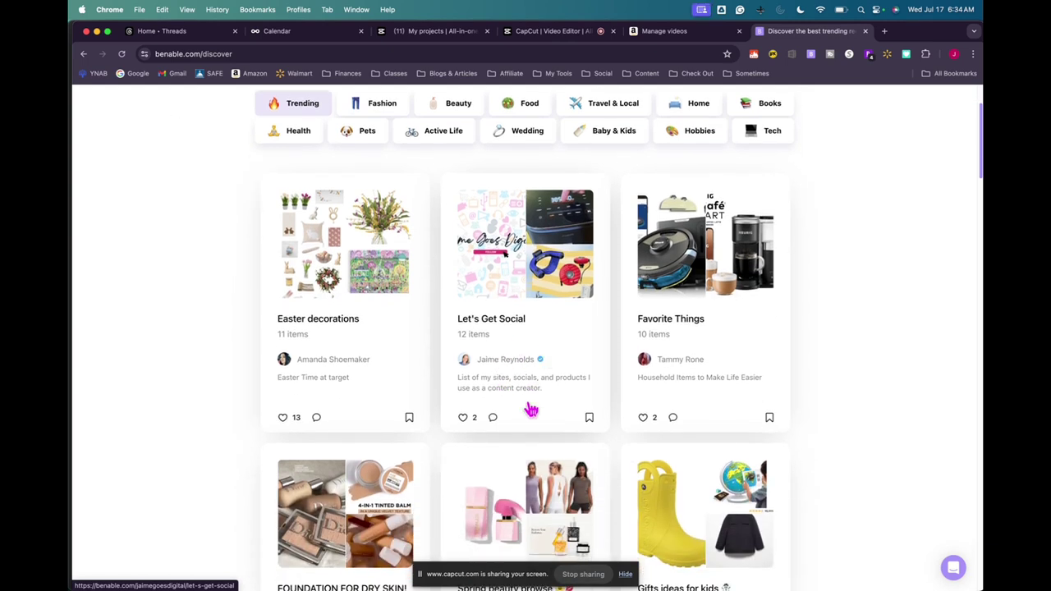
scroll(530, 406, "down", 4)
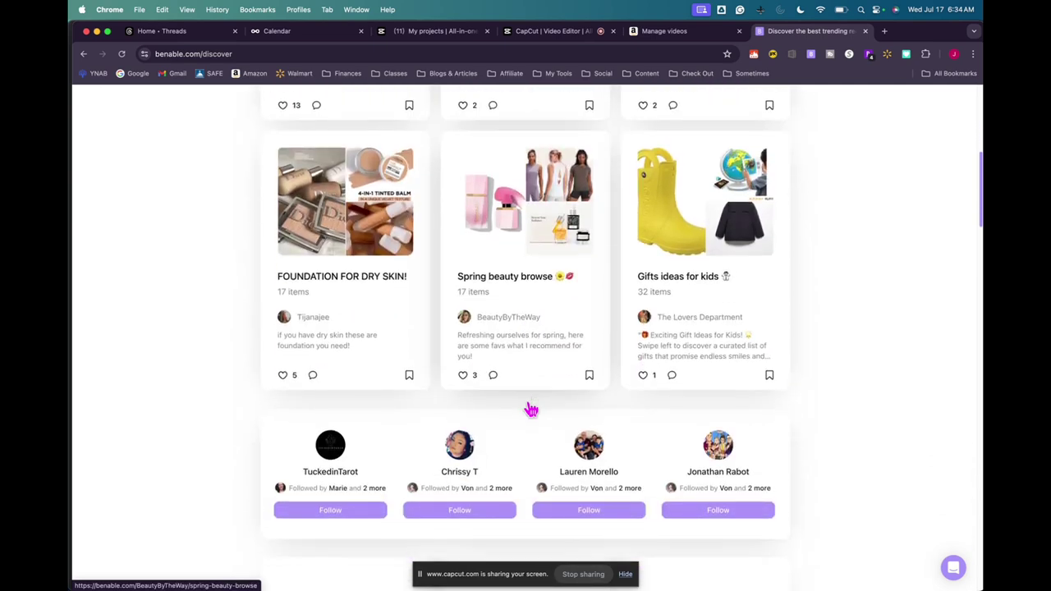
scroll(602, 403, "up", 6)
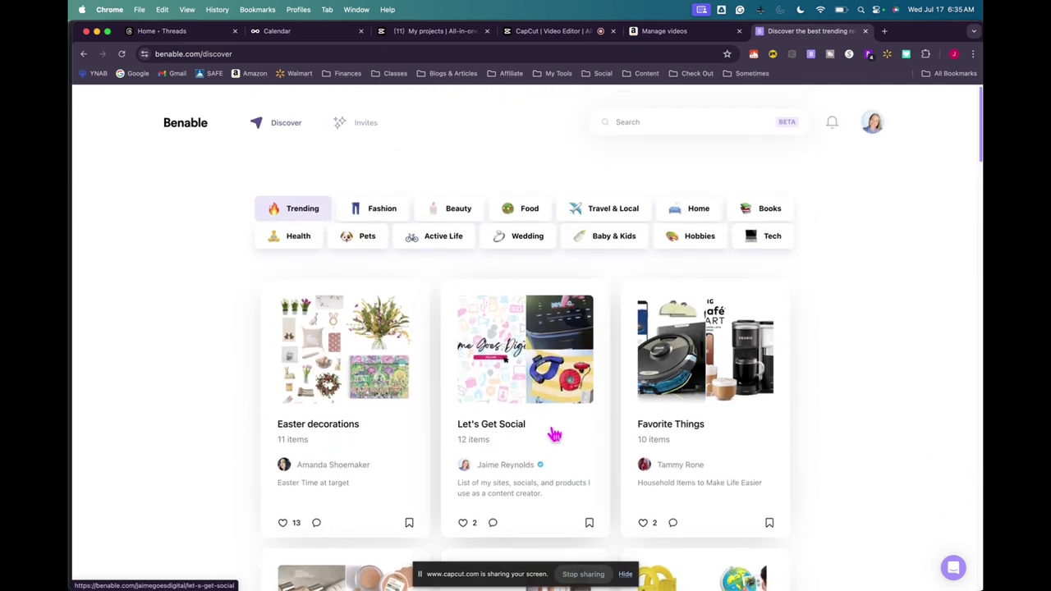
Open the Let's Get Social list and look through its Socials and Storefronts sections
left_click(554, 434)
scroll(612, 458, "down", 5)
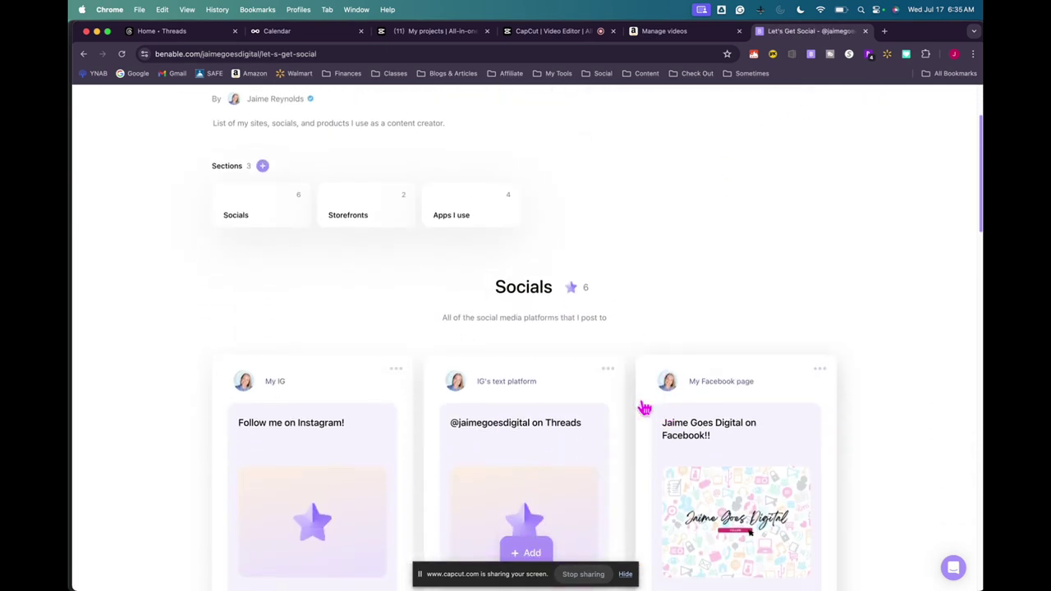
scroll(617, 456, "down", 15)
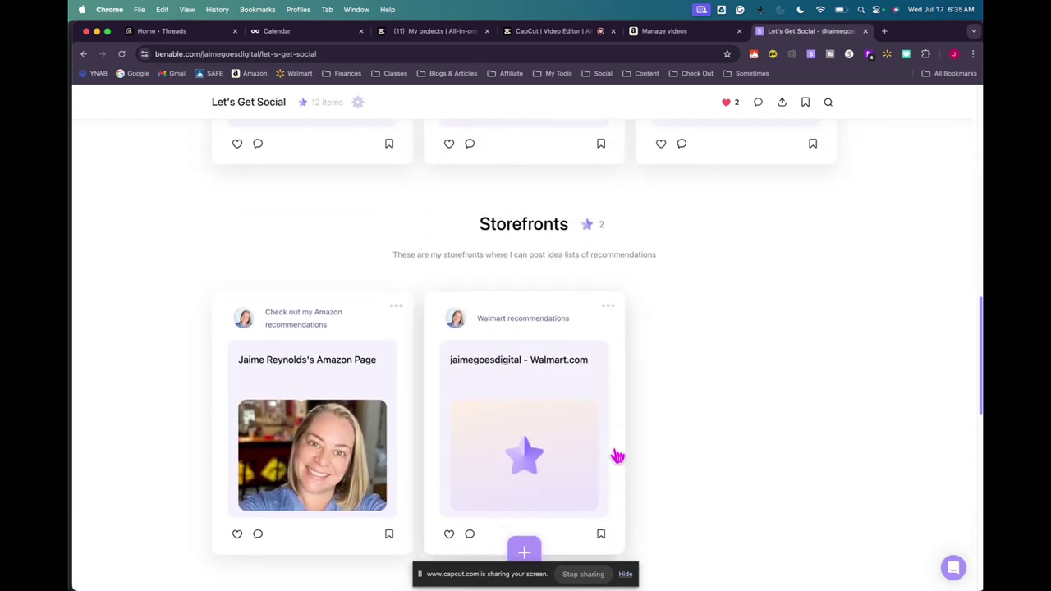
scroll(617, 457, "up", 20)
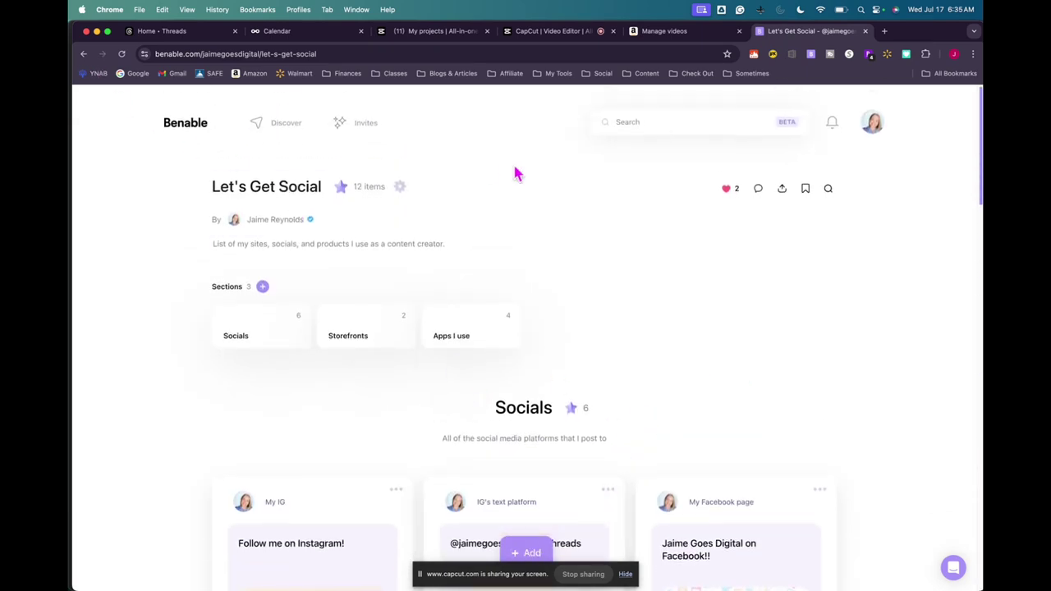
Return to your own profile and open the A Clean Home list
left_click(871, 123)
left_click(841, 166)
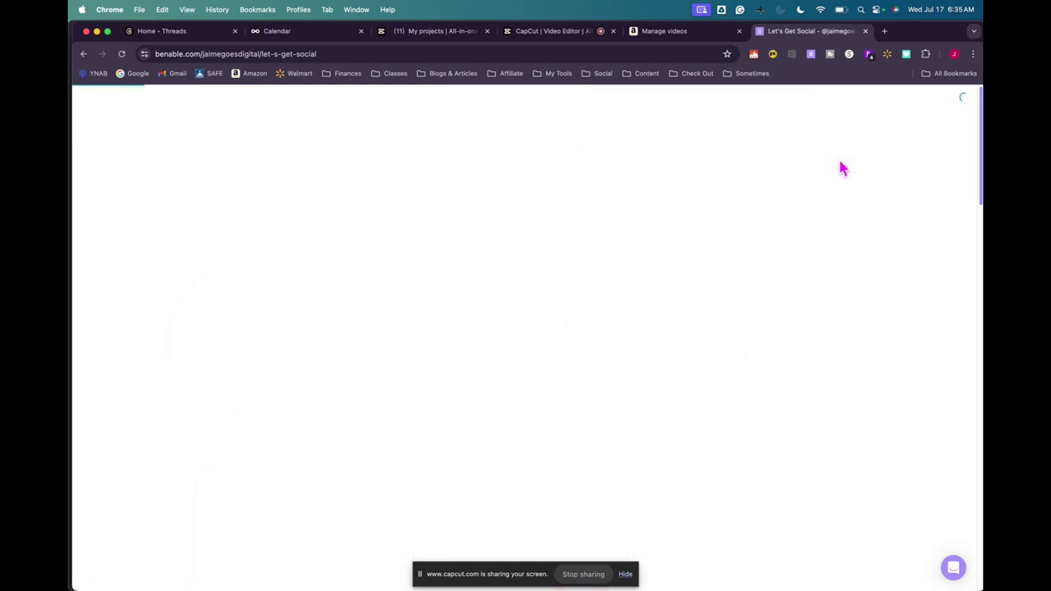
scroll(673, 379, "down", 5)
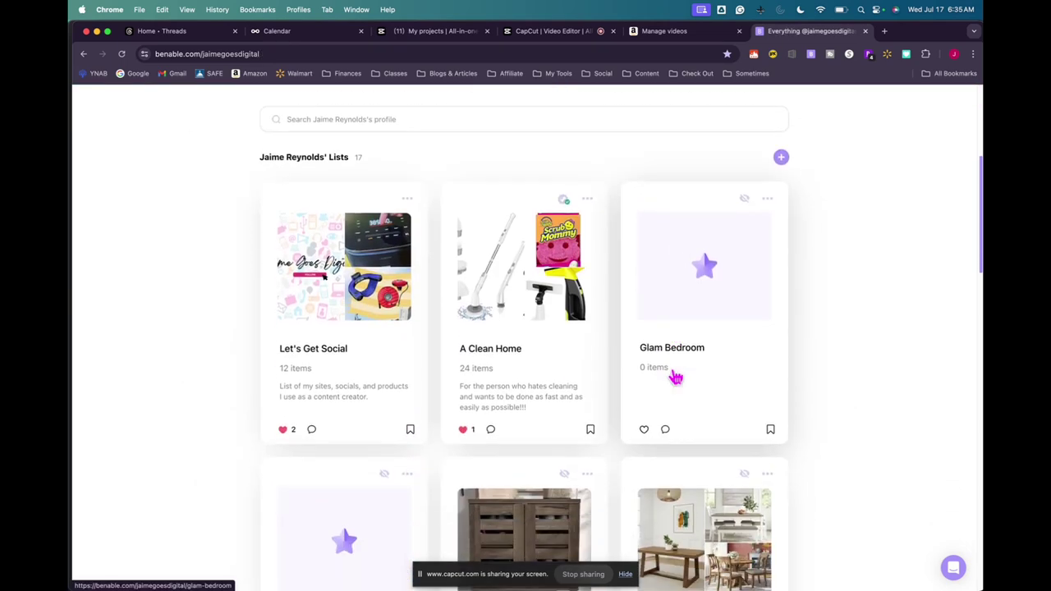
left_click(497, 139)
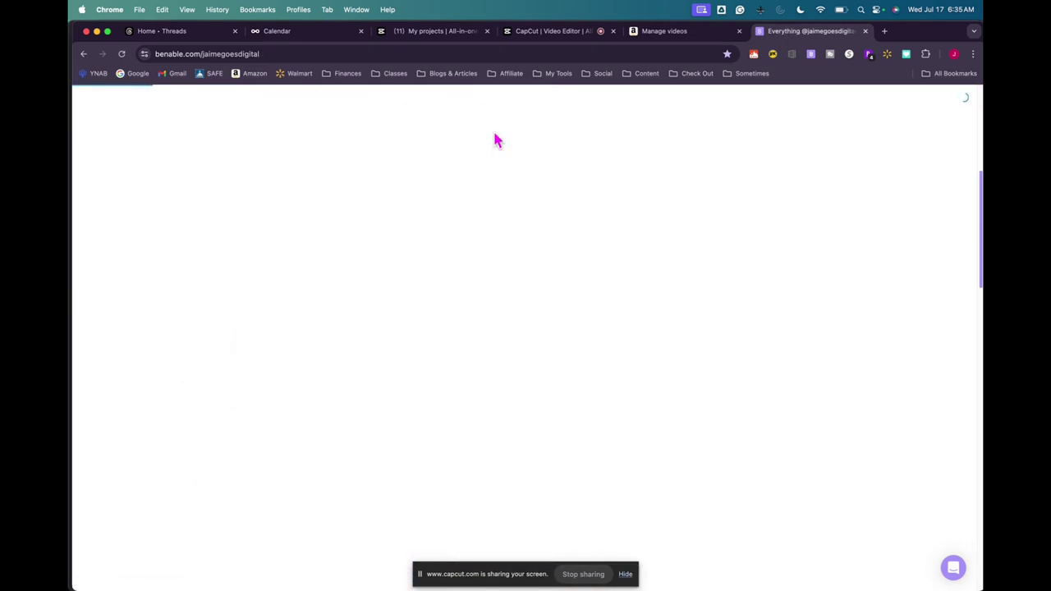
View the Rechargeable Window Vac recommendation and its linked Amazon product page, and return to the A Clean Home list
scroll(851, 413, "down", 5)
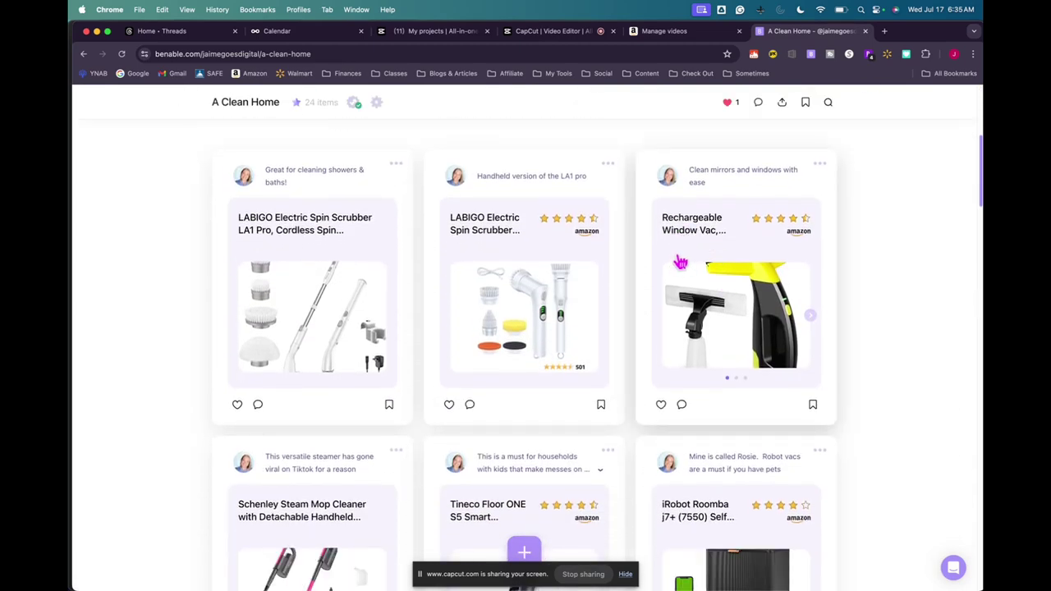
left_click(755, 256)
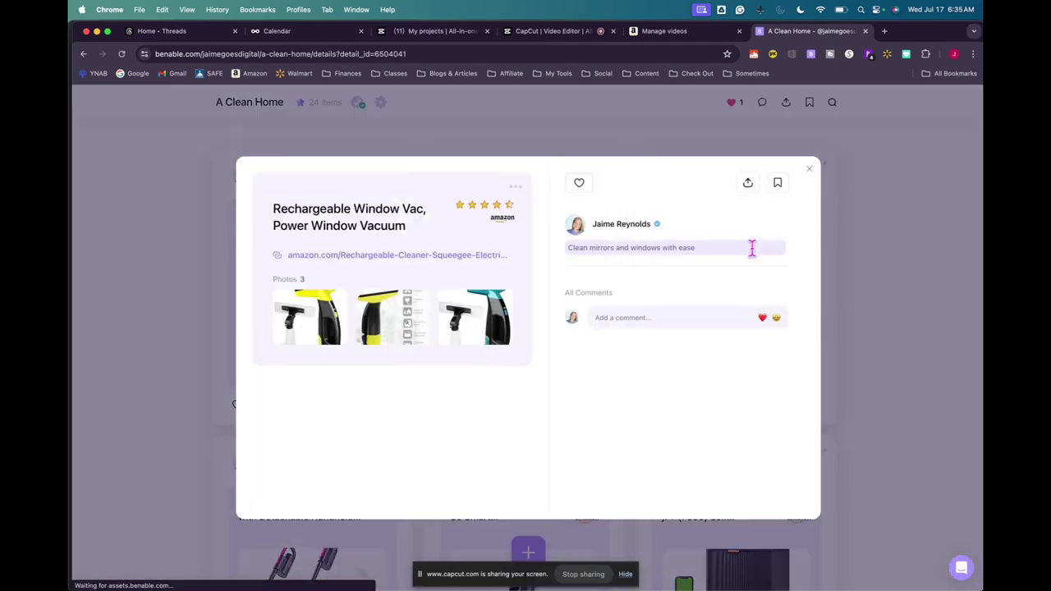
left_click(400, 256)
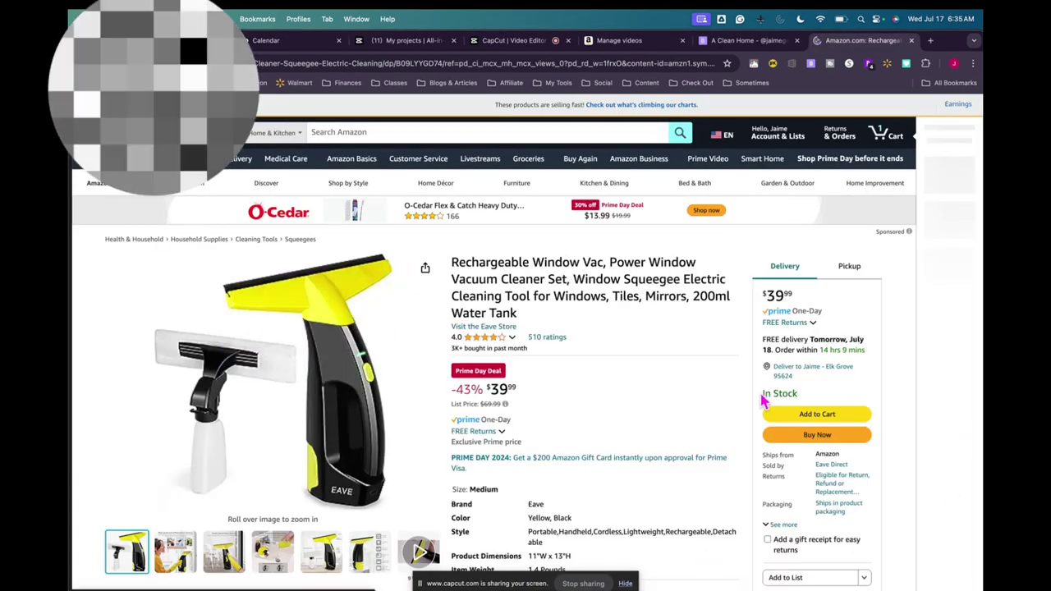
mouse_move(830, 187)
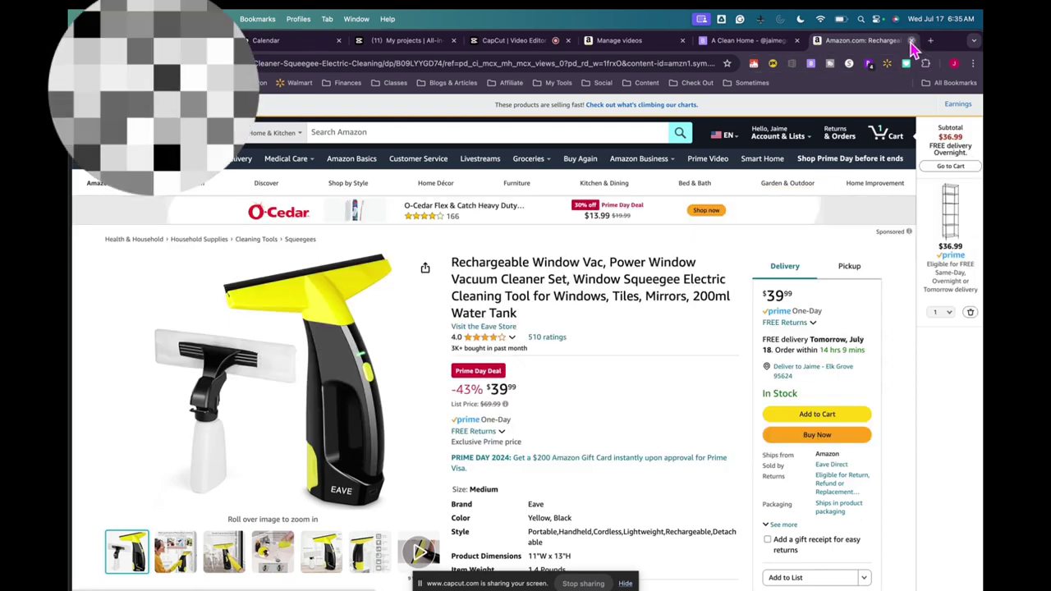
key("super+w")
left_click(858, 153)
Look through the remaining Power Tools and the Essentials section of the A Clean Home list
scroll(858, 279, "down", 5)
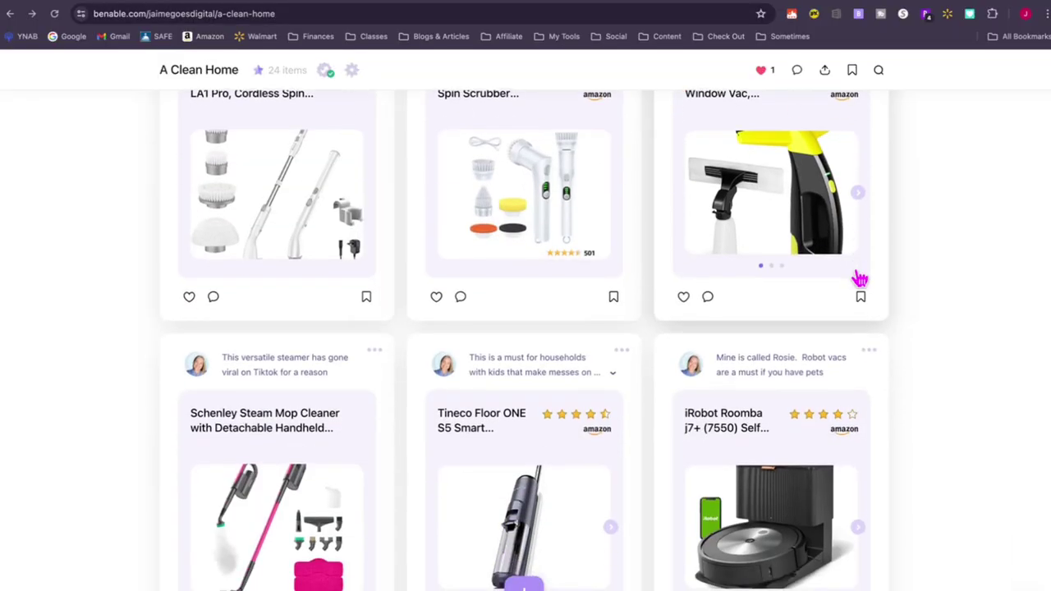
scroll(859, 280, "down", 1)
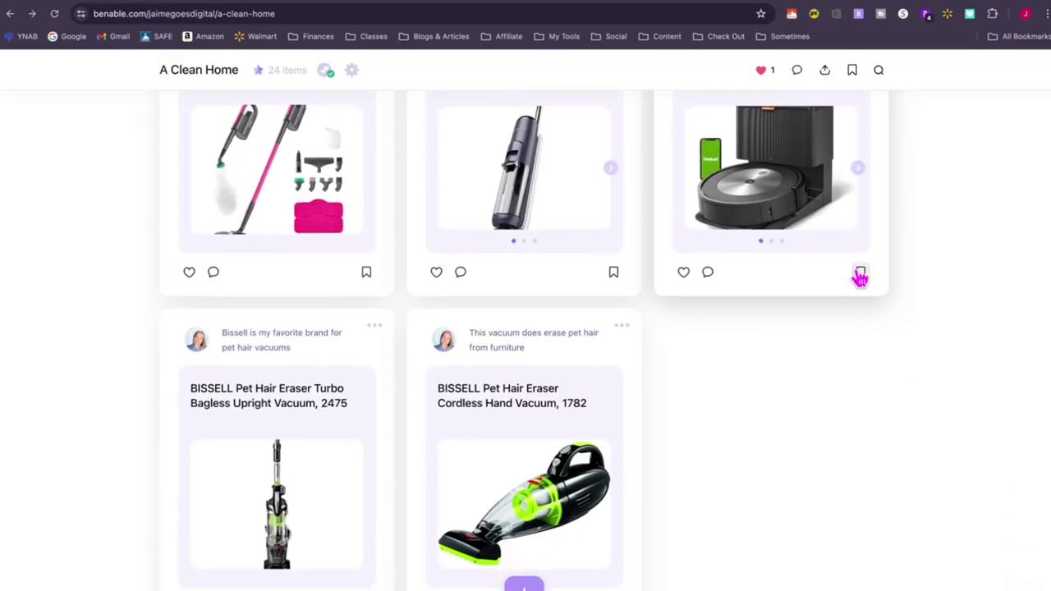
scroll(858, 279, "down", 4)
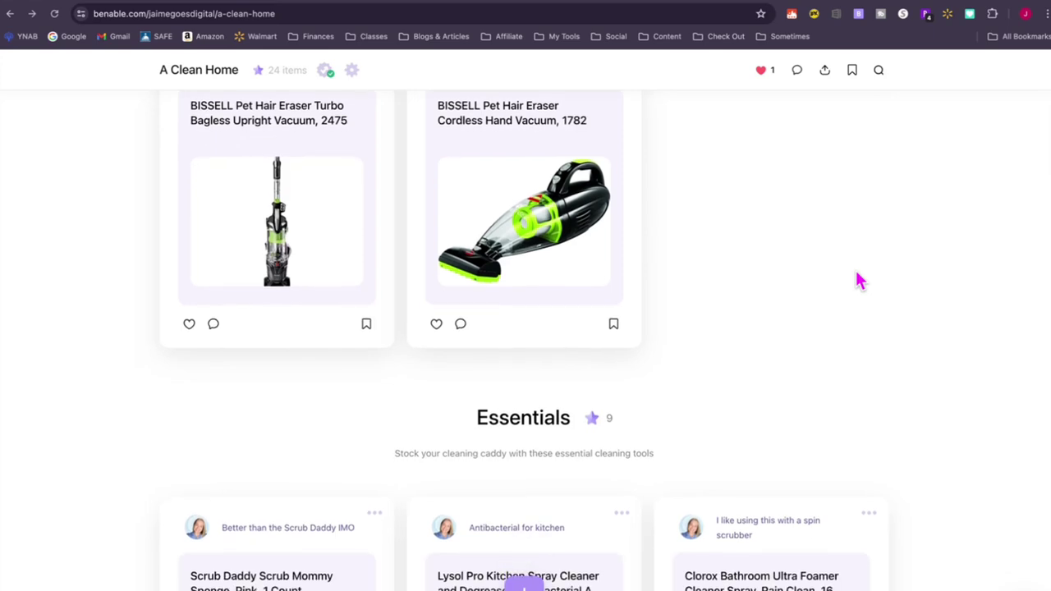
scroll(856, 277, "down", 5)
scroll(858, 279, "up", 15)
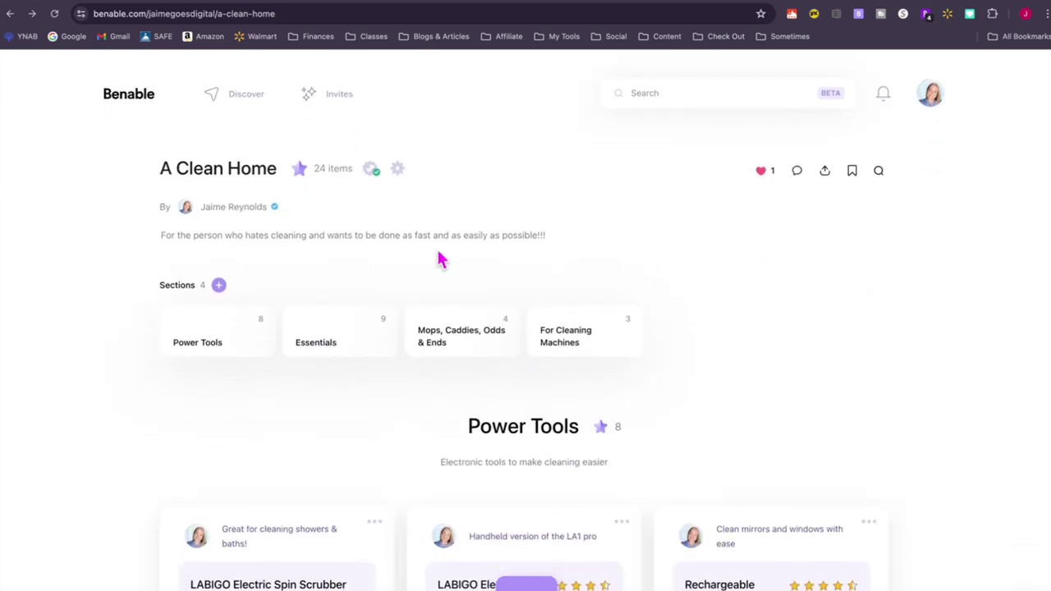
Open the dashboard's Cashback page and examine the eligible payout and the transaction history
left_click(932, 96)
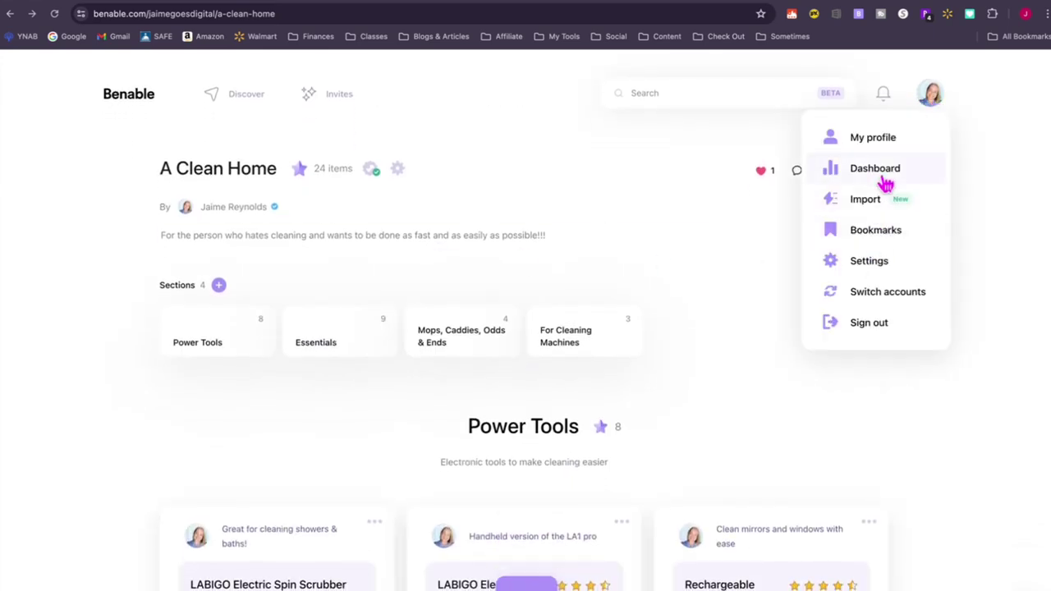
left_click(879, 171)
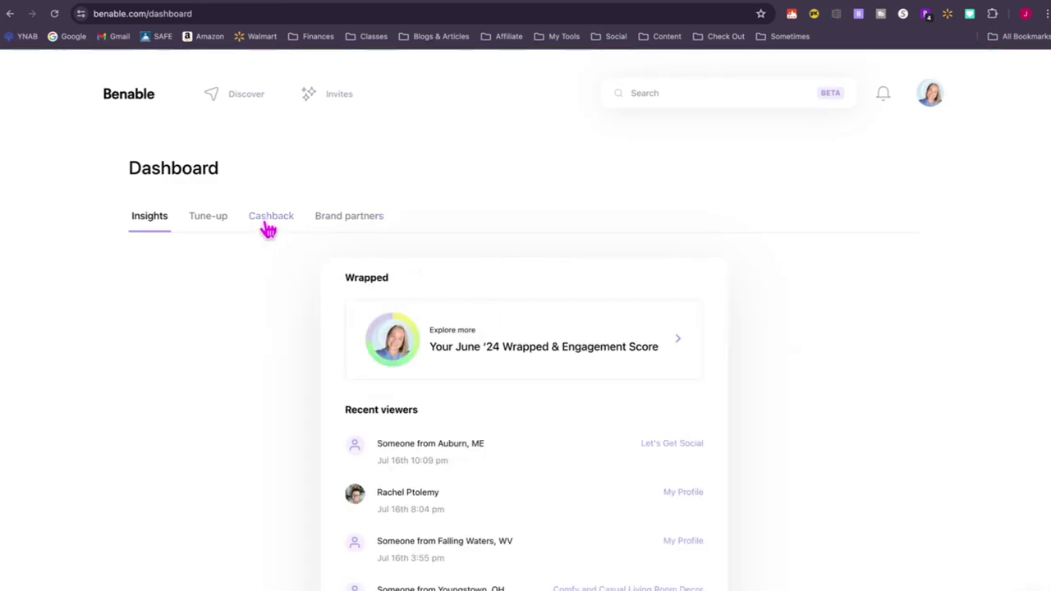
left_click(268, 226)
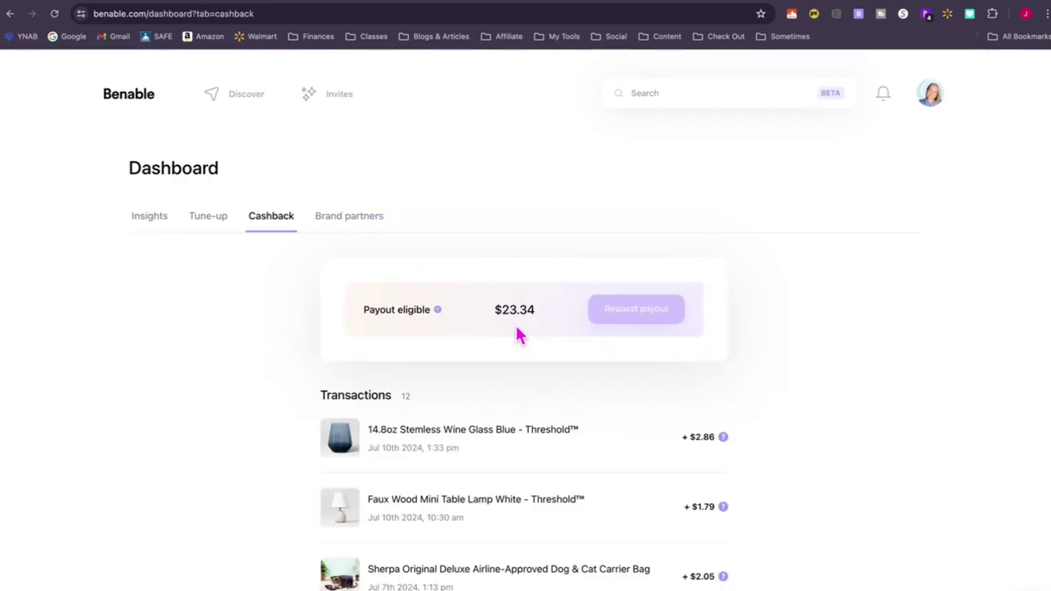
scroll(518, 335, "down", 5)
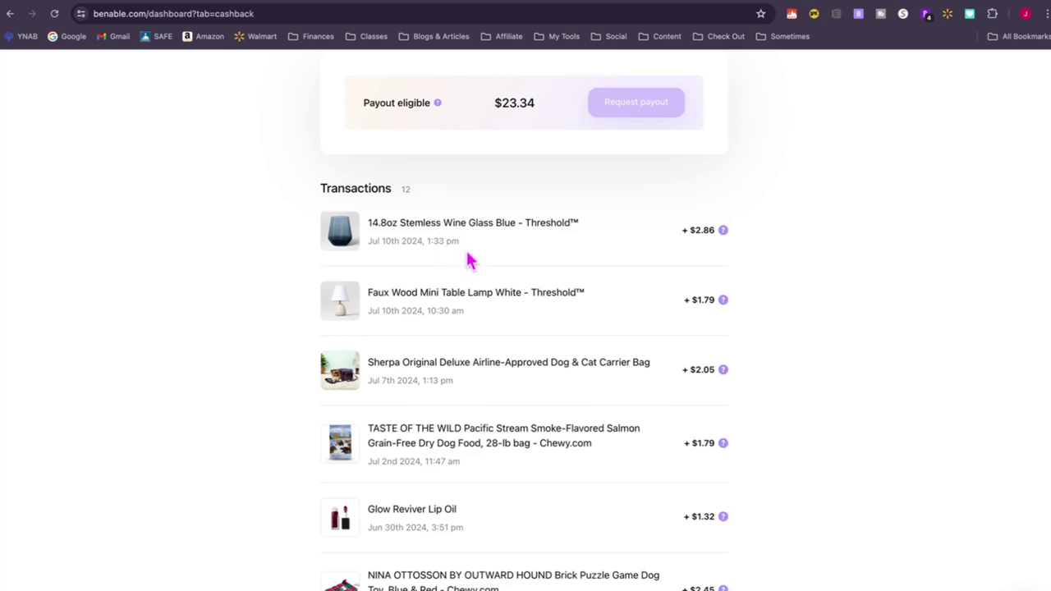
scroll(470, 261, "down", 3)
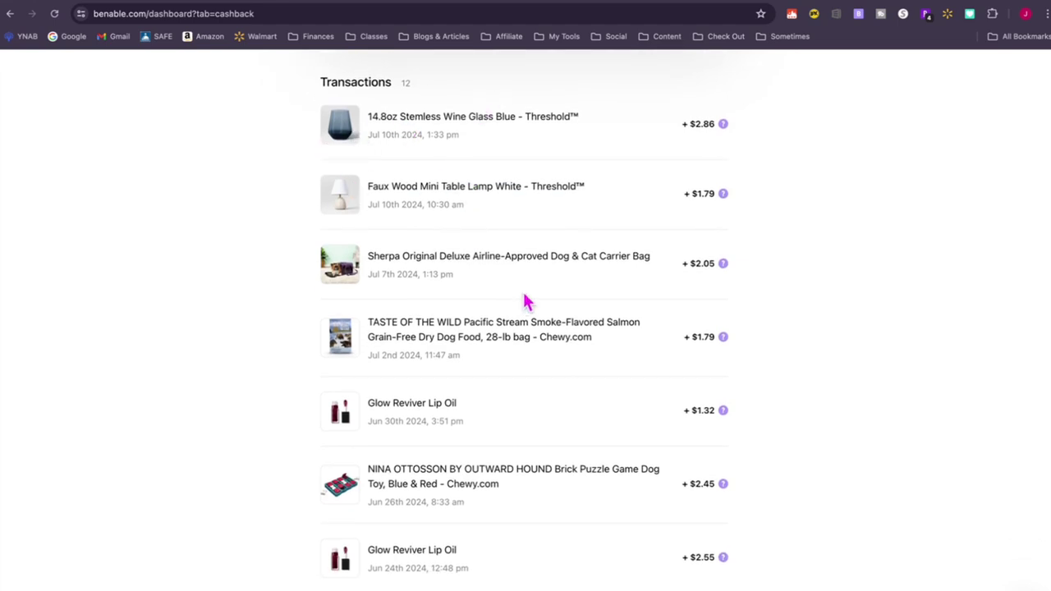
scroll(522, 304, "down", 5)
scroll(527, 298, "down", 1)
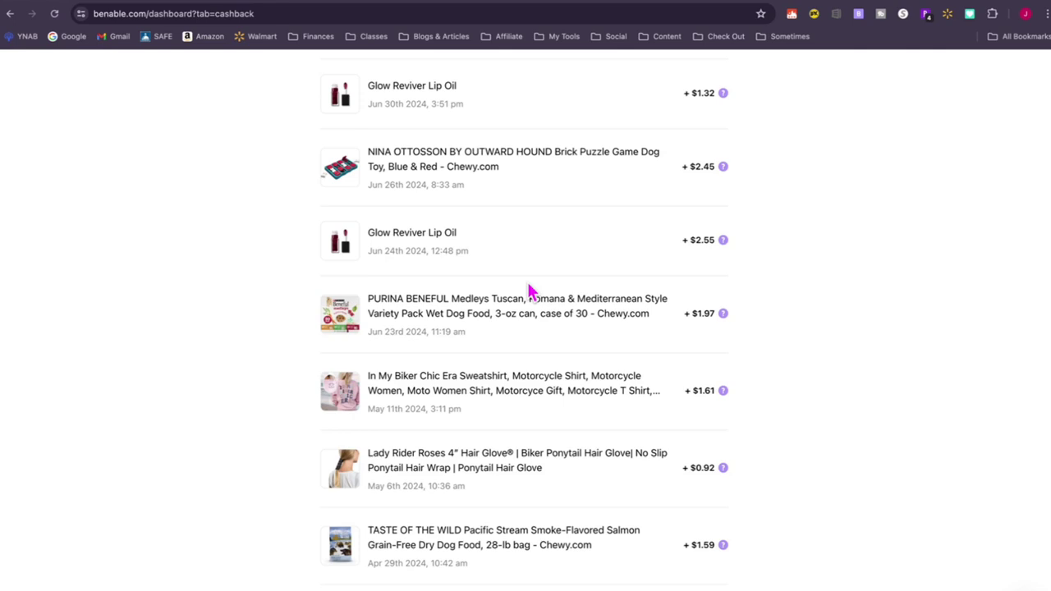
Switch to Metricool's analytics summary and compare the follower figures of each connected social platform
left_click(566, 37)
left_click(576, 77)
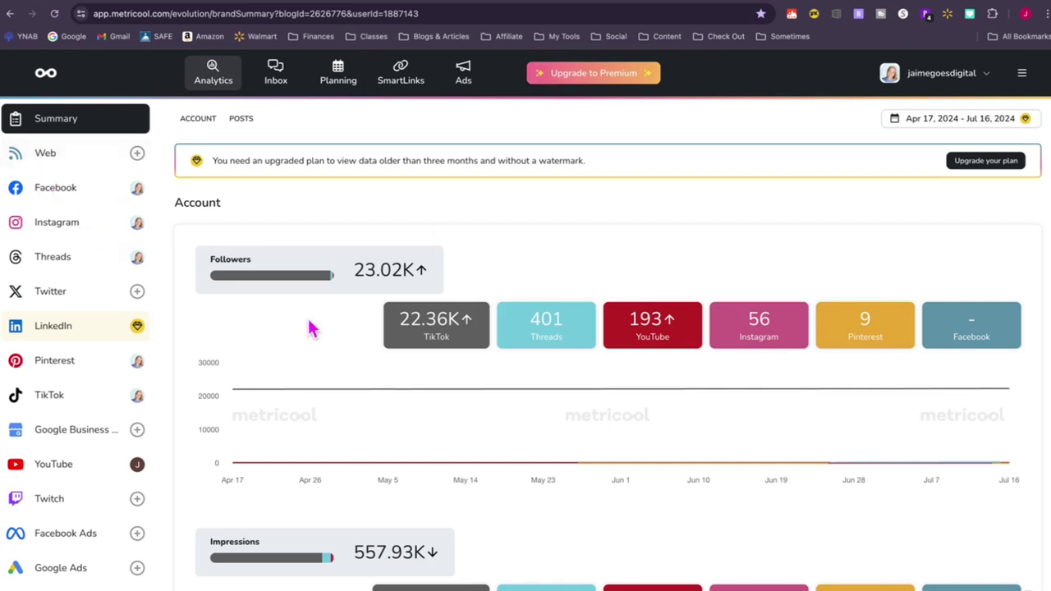
scroll(312, 331, "down", 1)
mouse_move(422, 277)
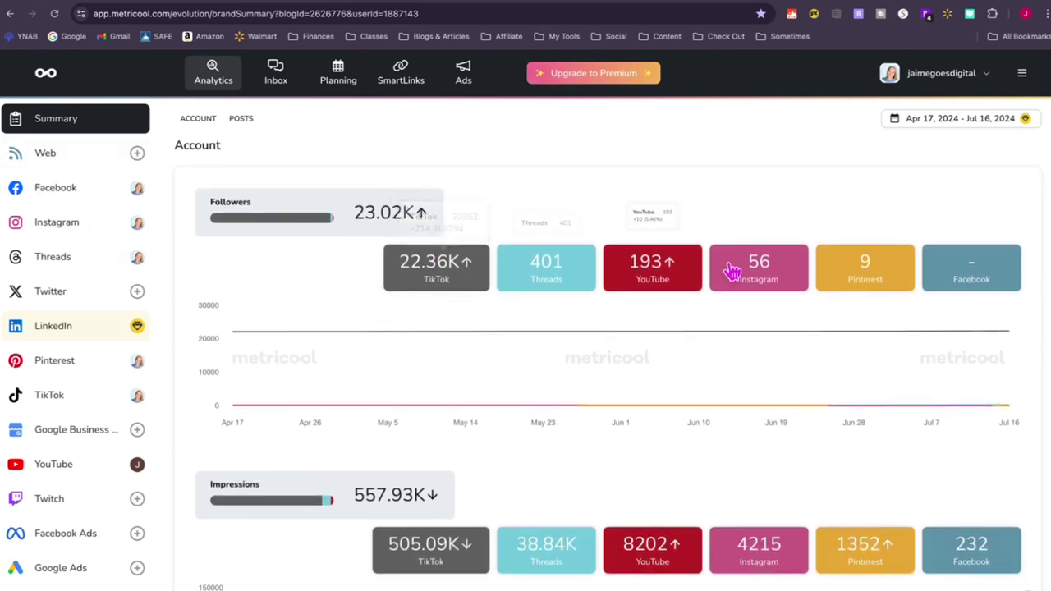
mouse_move(979, 276)
mouse_move(457, 278)
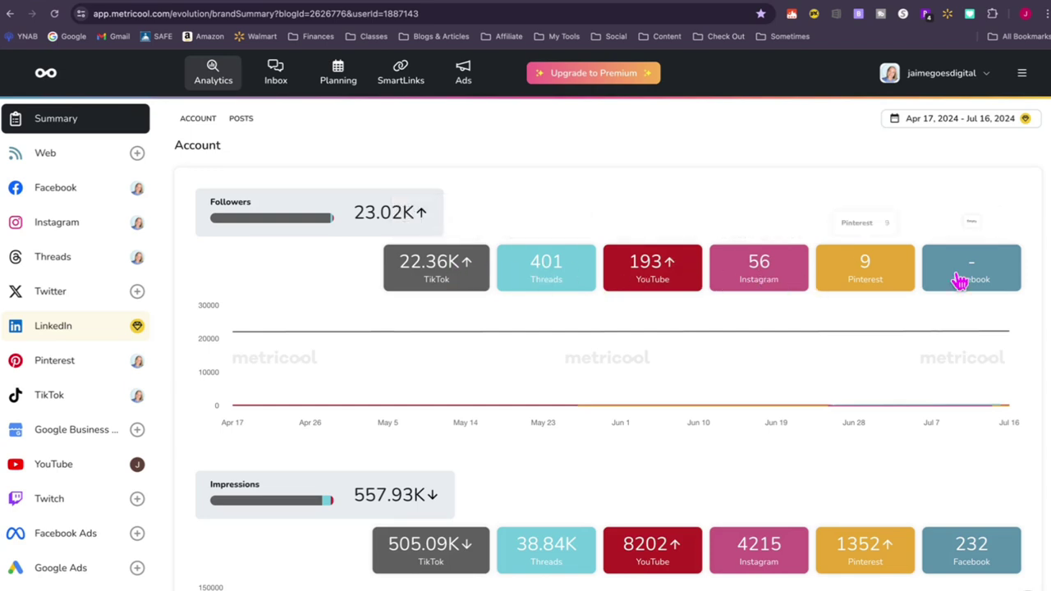
mouse_move(962, 281)
mouse_move(911, 284)
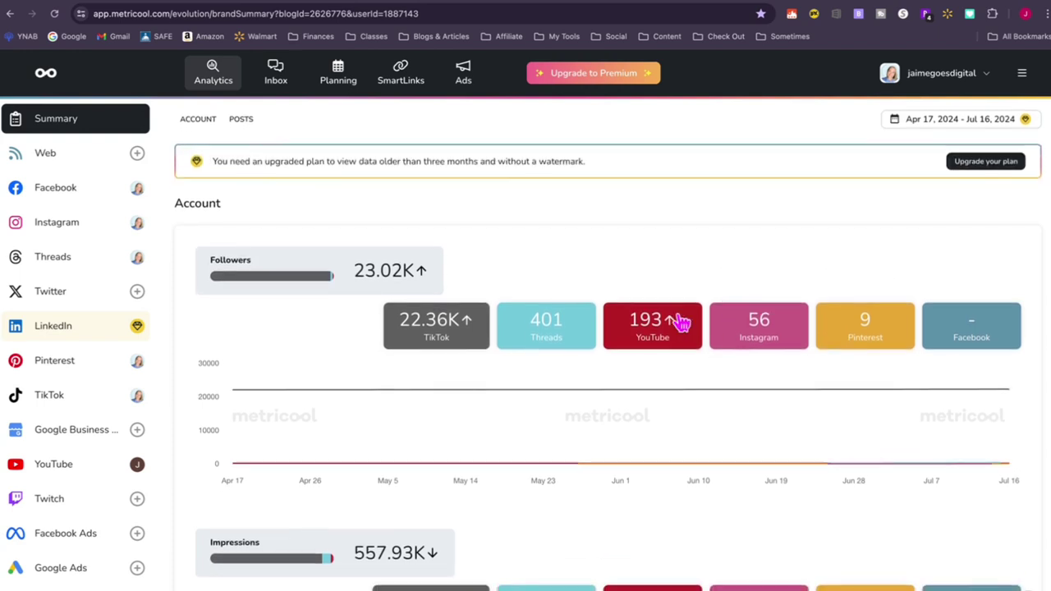
mouse_move(650, 338)
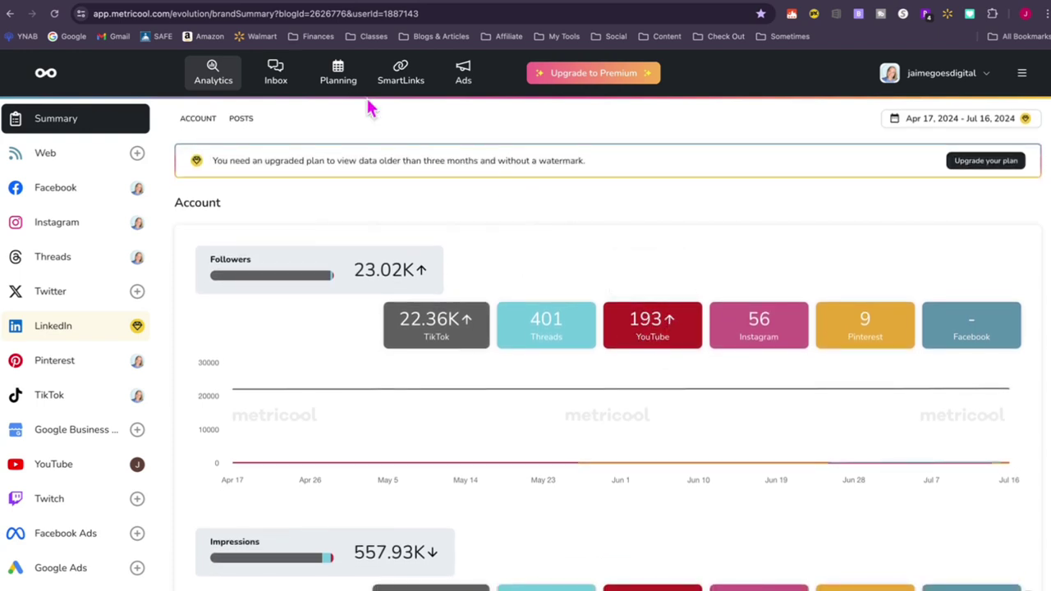
Open the planning calendar with its best posting times and start a new Threads post on Wednesday, July 17
left_click(355, 76)
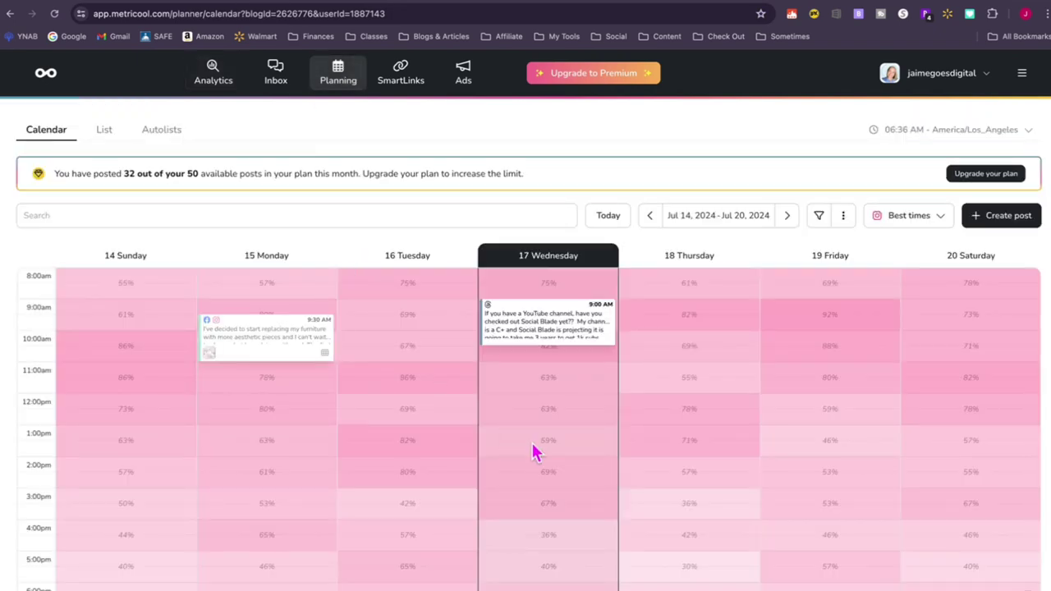
scroll(570, 436, "down", 1)
left_click(534, 416)
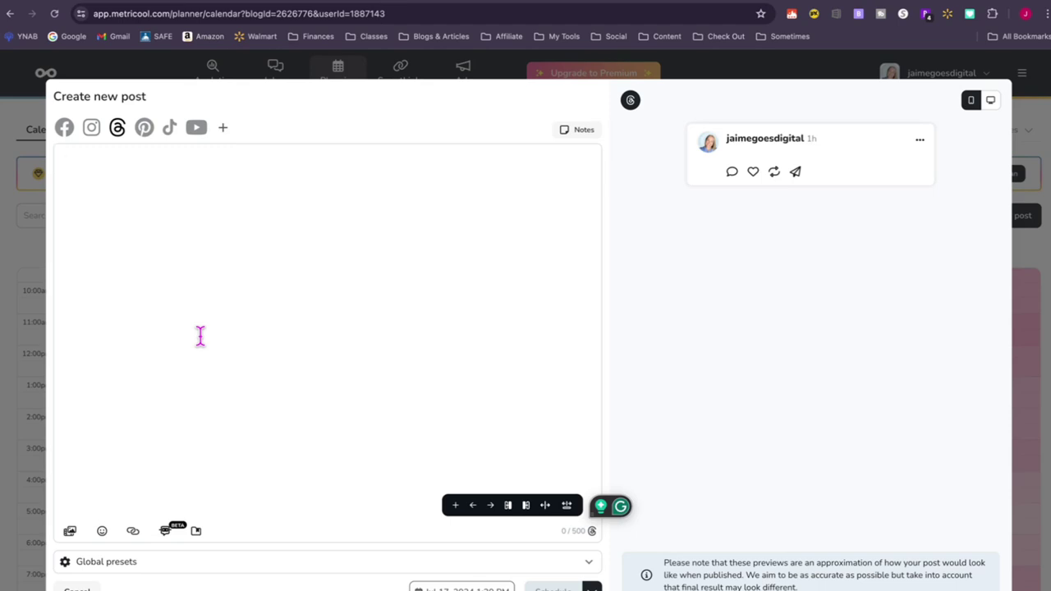
left_click(171, 248)
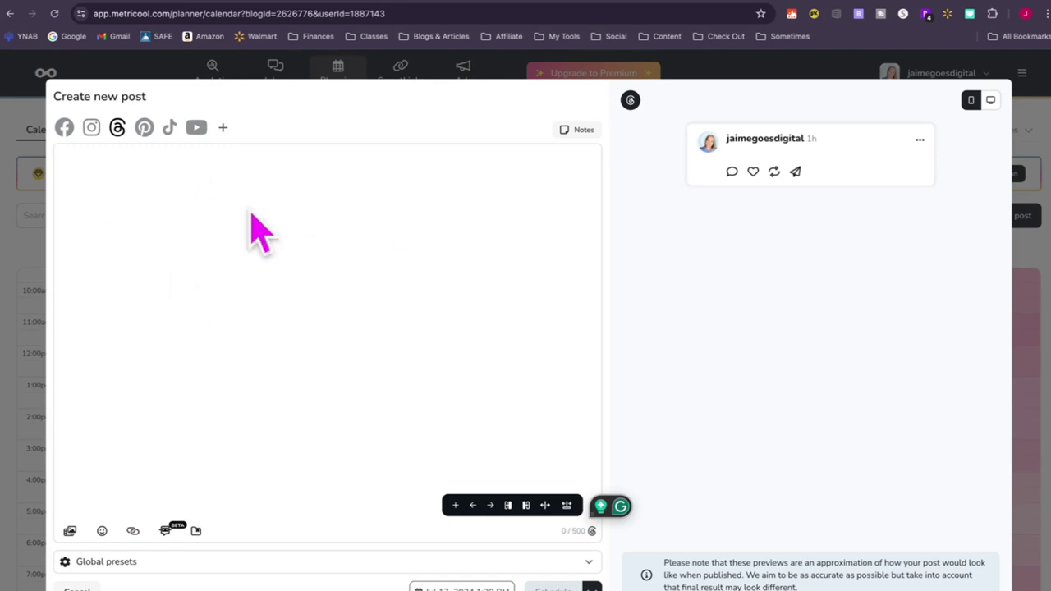
Switch to Repurpose.io from the saved My Tools bookmarks and open its July 2024 publishing calendar
left_click(565, 37)
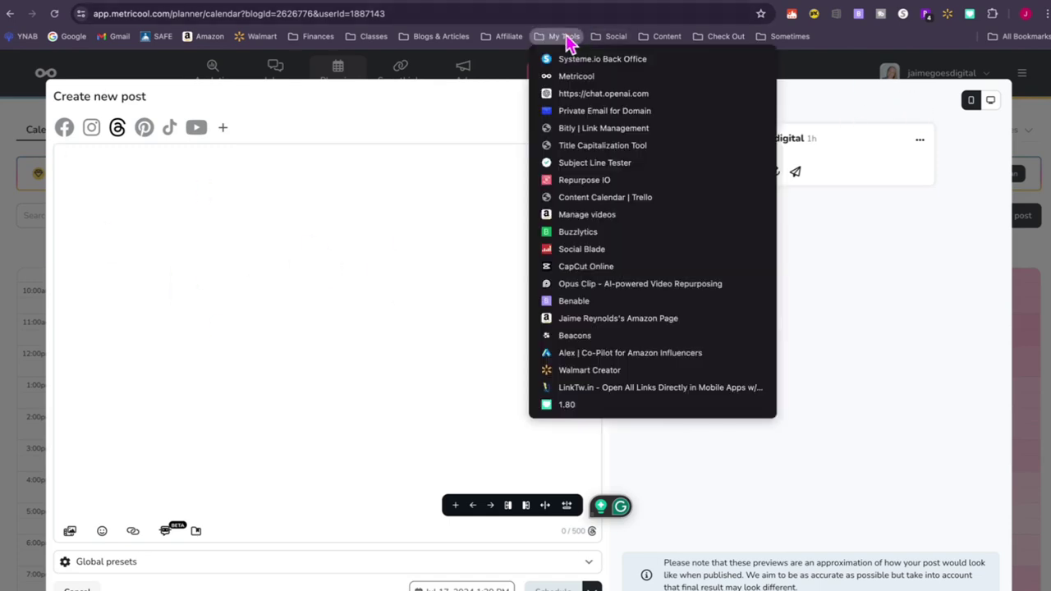
left_click(584, 180)
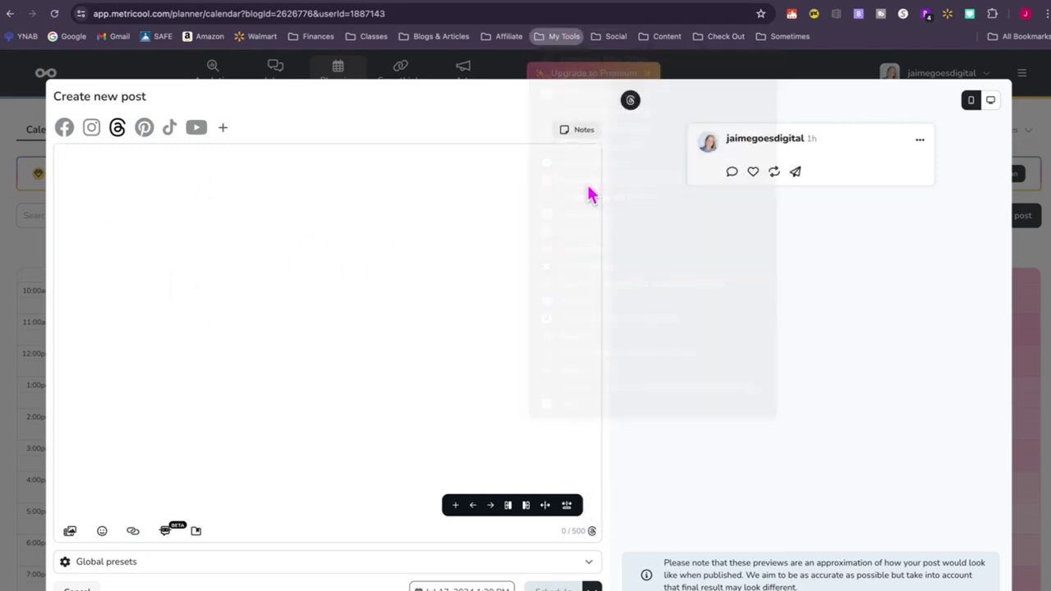
left_click(131, 213)
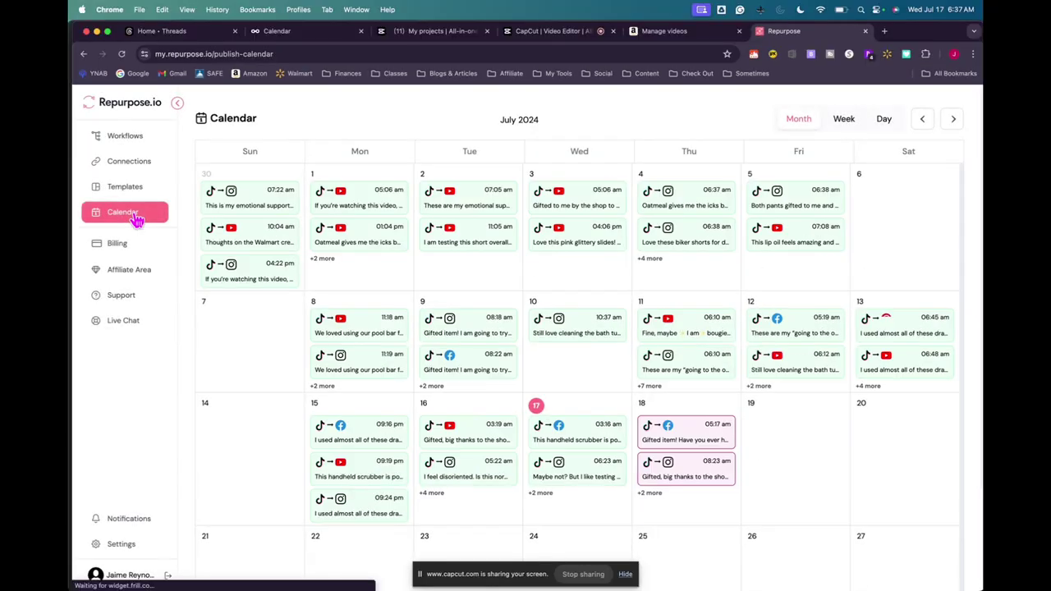
View the full list of posts for Thursday, July 18 and Wednesday, July 17, previewing individual scheduled posts
scroll(639, 439, "down", 1)
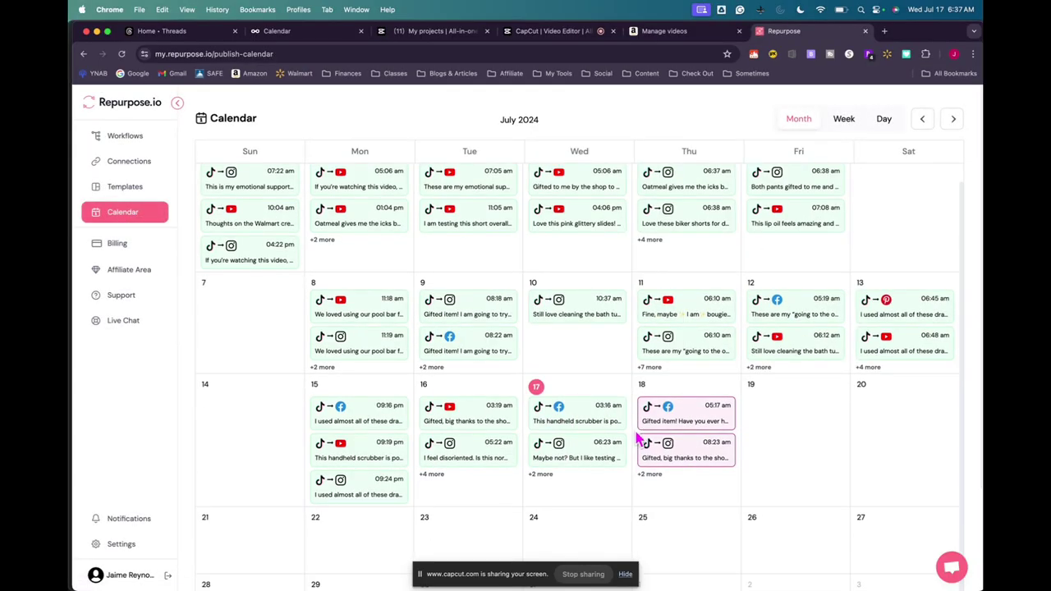
left_click(649, 475)
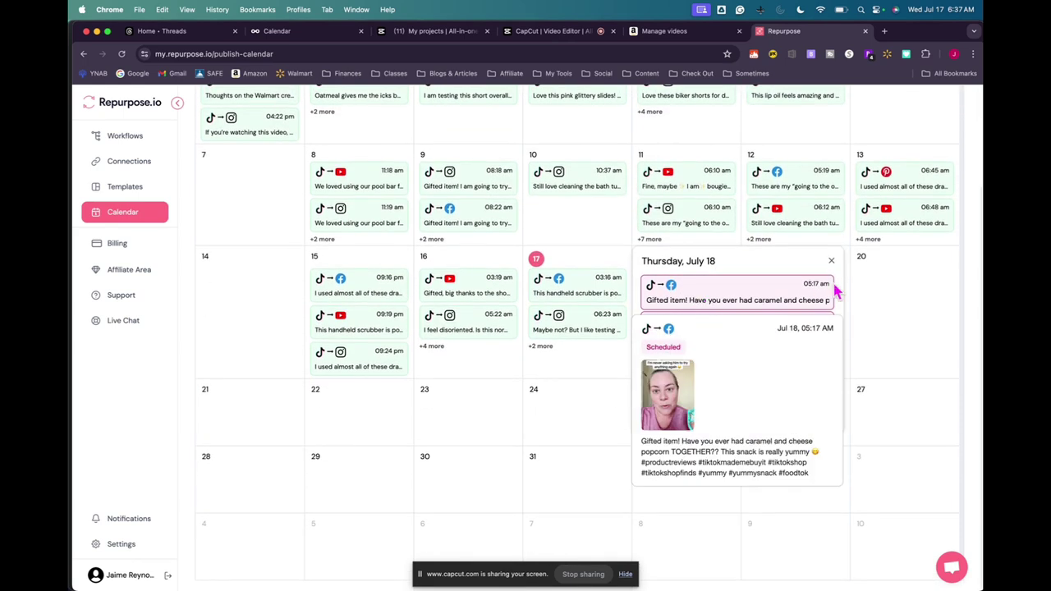
mouse_move(812, 302)
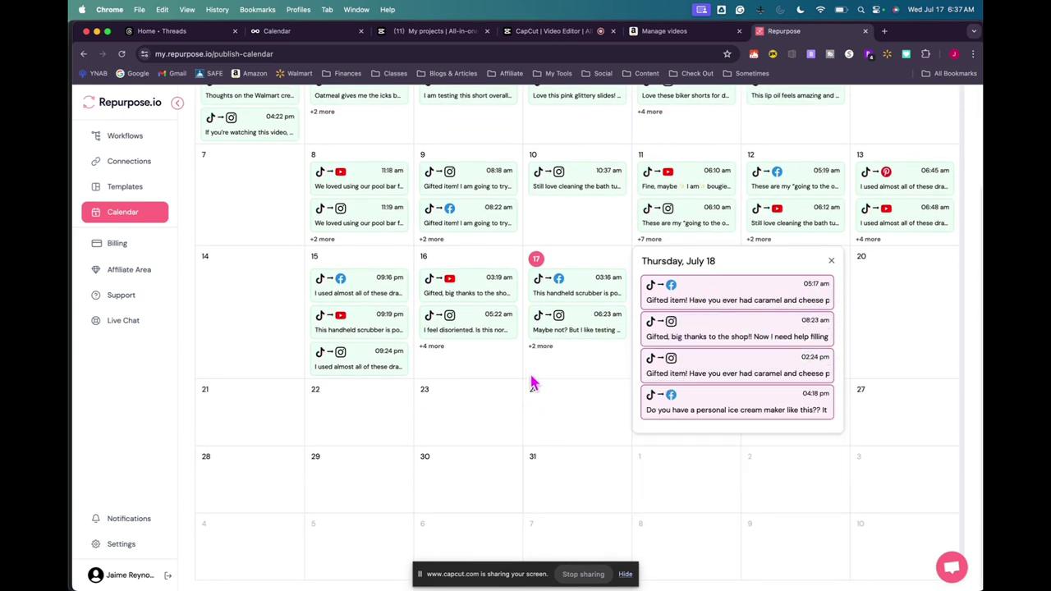
left_click(548, 349)
mouse_move(720, 310)
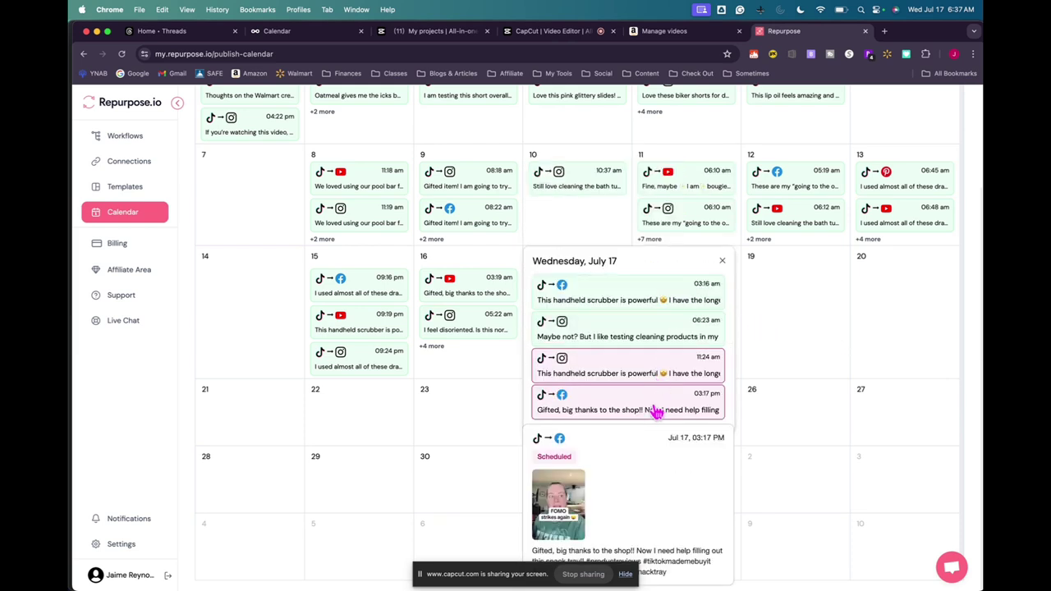
Open the workflows overview and view the content of the TT to YT Shorts workflow
left_click(125, 145)
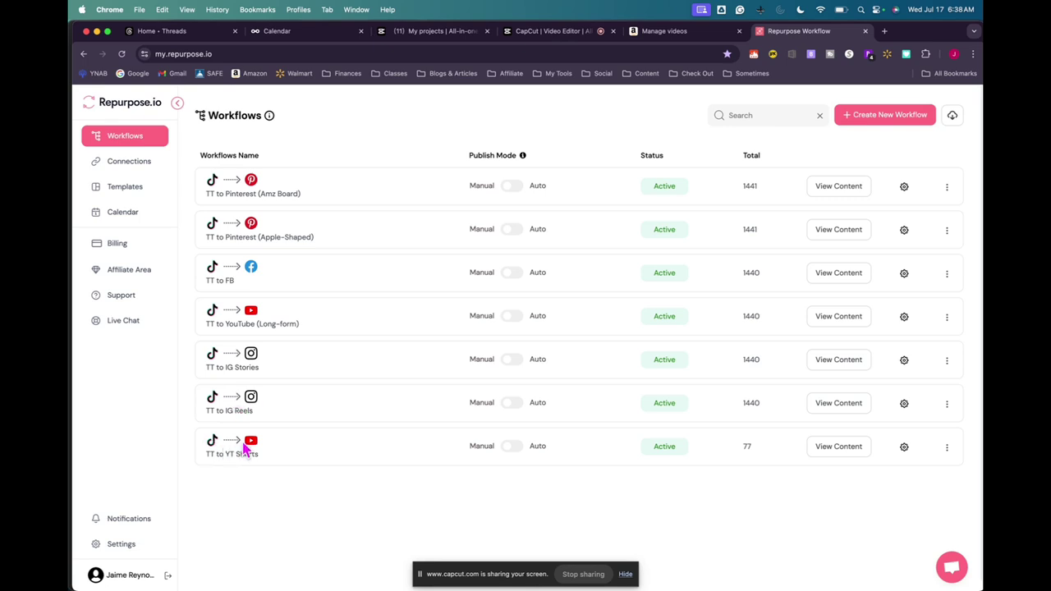
left_click(835, 449)
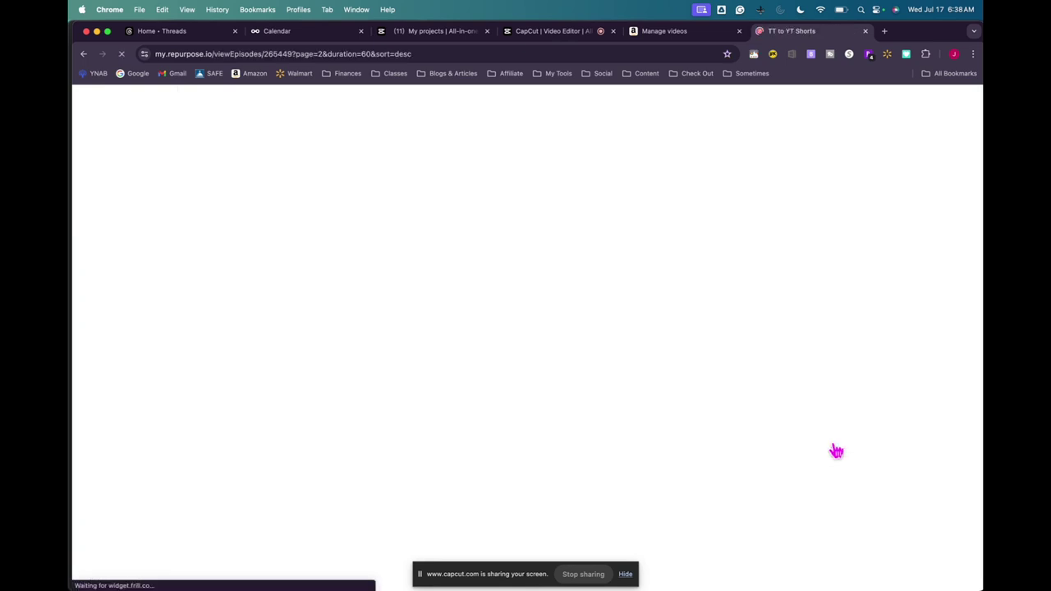